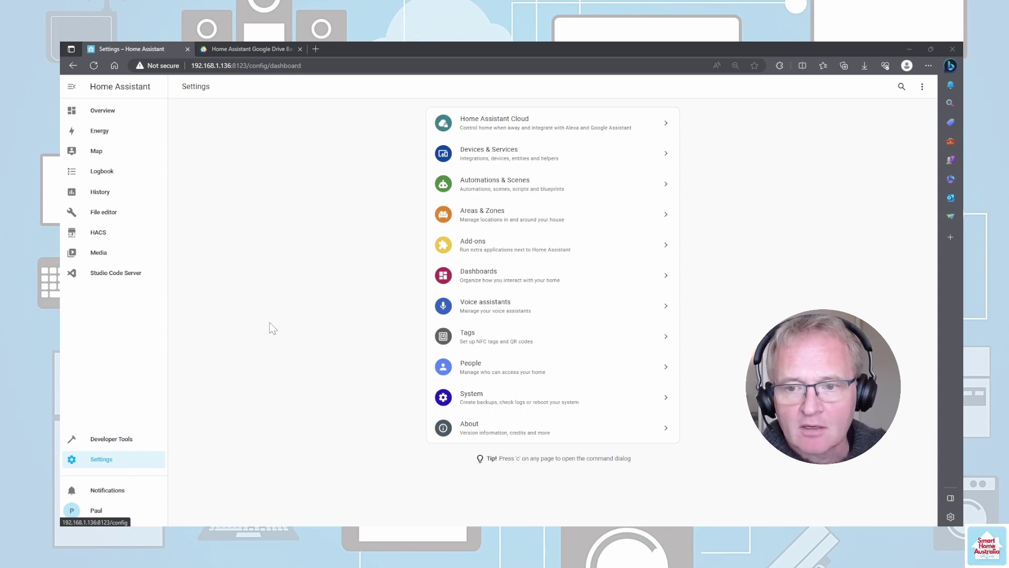
Add the github.com/sabeechen/hassio-google-drive-backup repository to the Add-on Store's repository list.
left_click(461, 254)
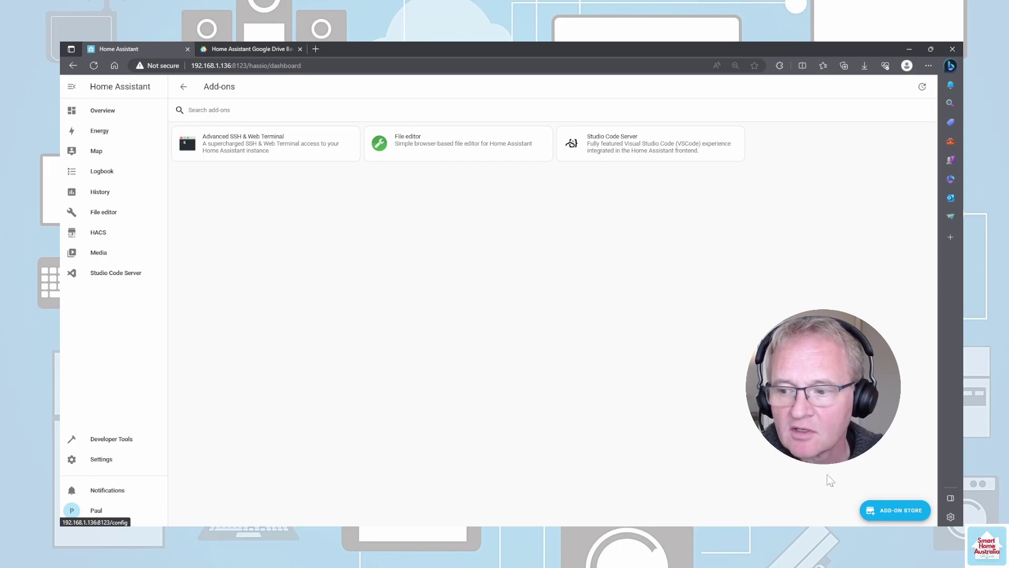
left_click(896, 511)
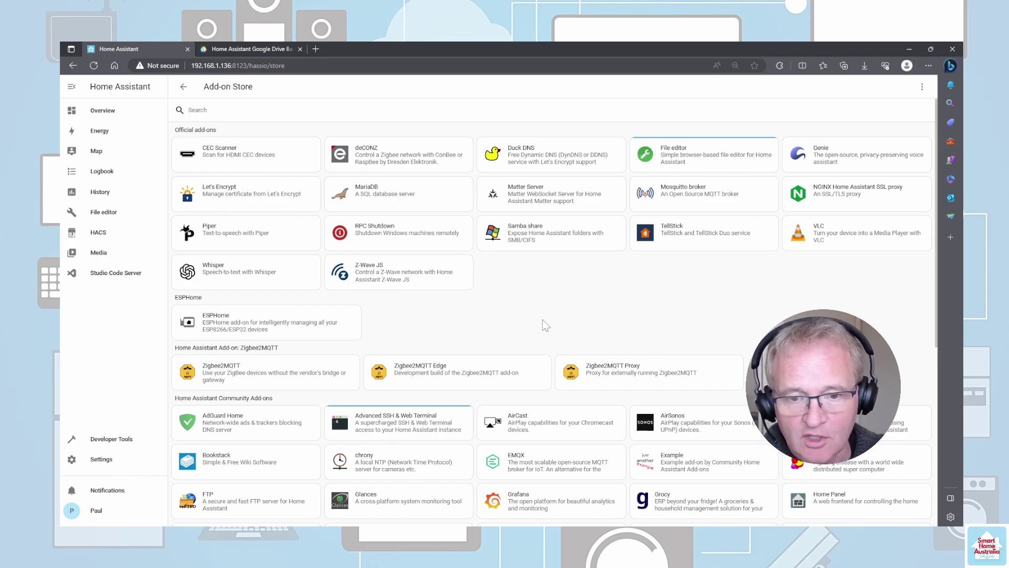
left_click(921, 87)
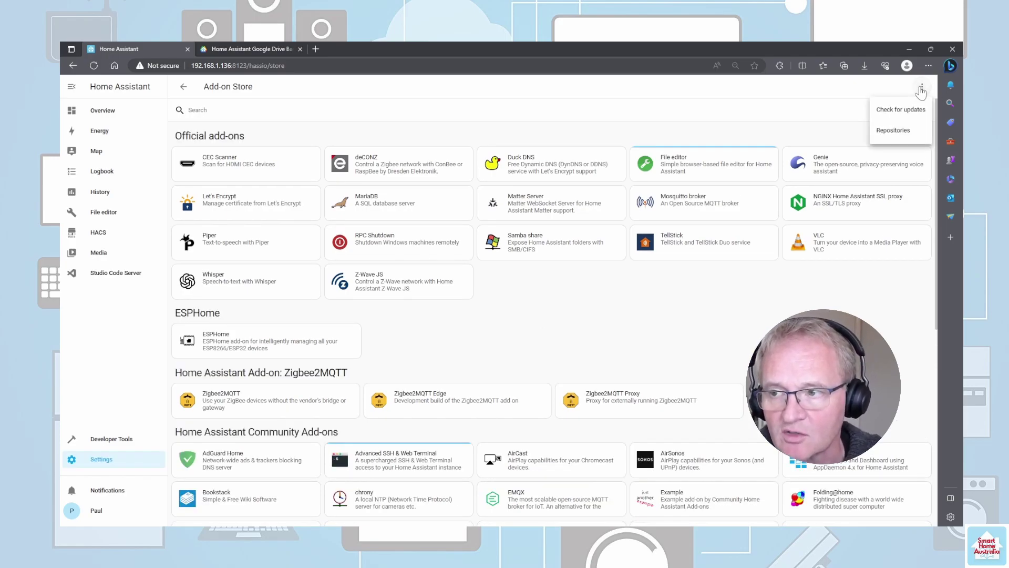
left_click(894, 131)
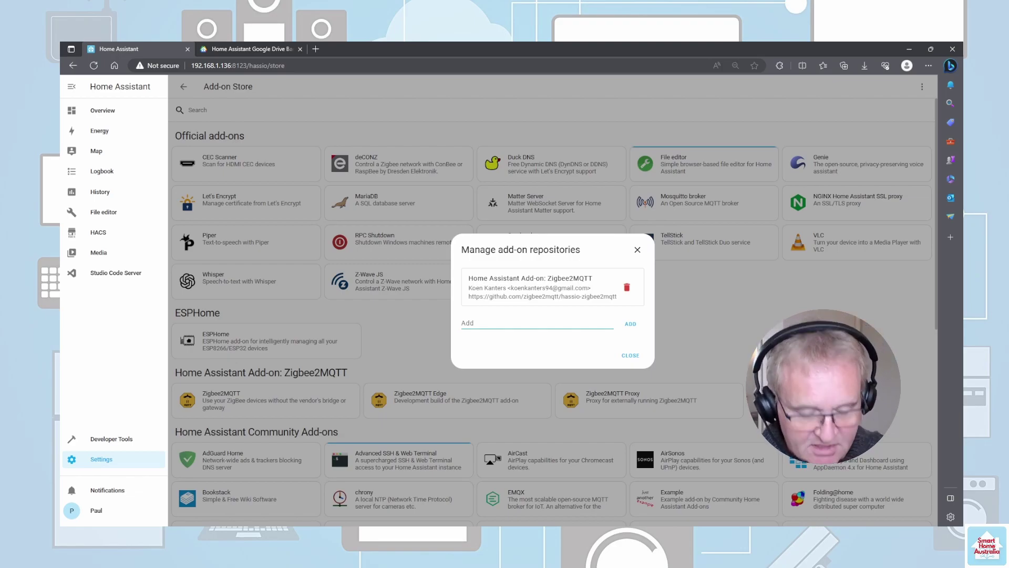
type("https://github.com/sabeechen/hassio-google-drive-backup")
left_click(625, 324)
left_click(639, 377)
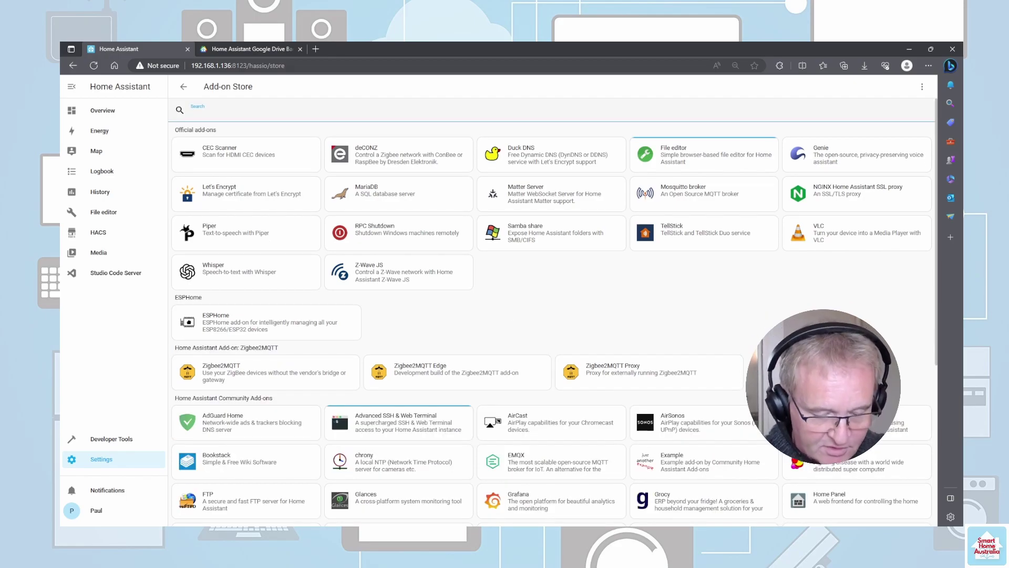
Find the Home Assistant Google Drive Backup add-on with a 'goo' search and install it.
type("goo")
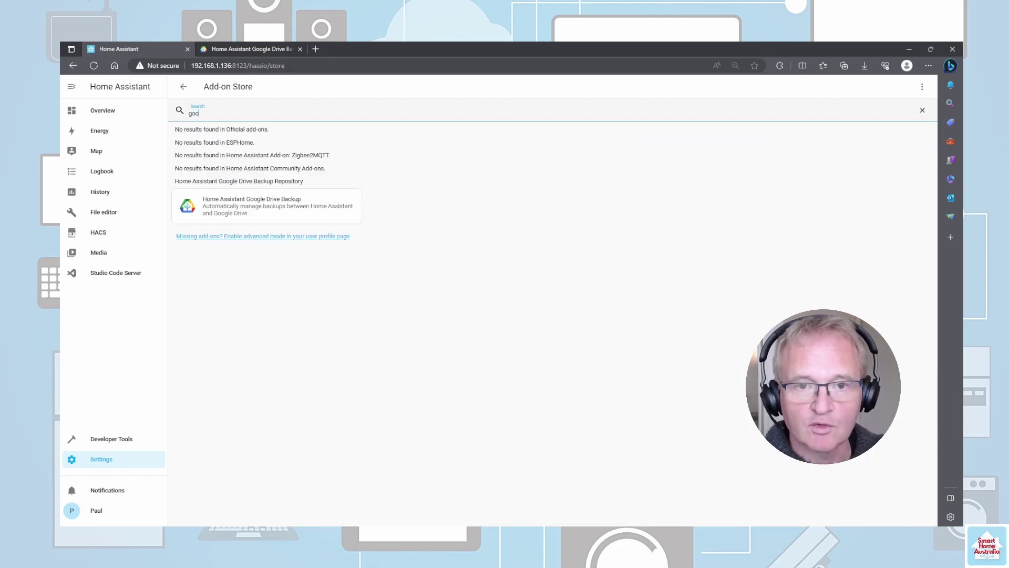
left_click(277, 210)
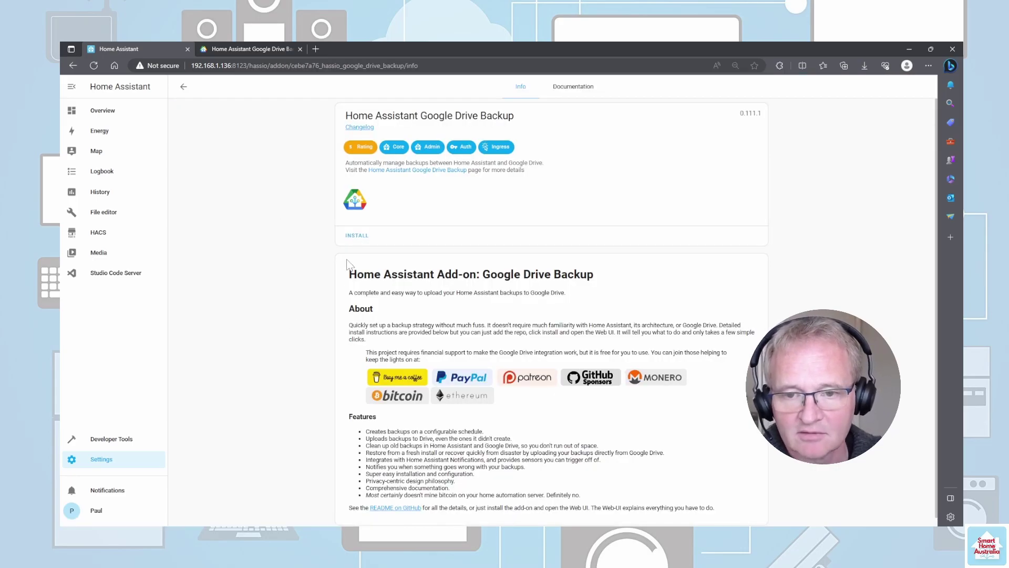
left_click(367, 238)
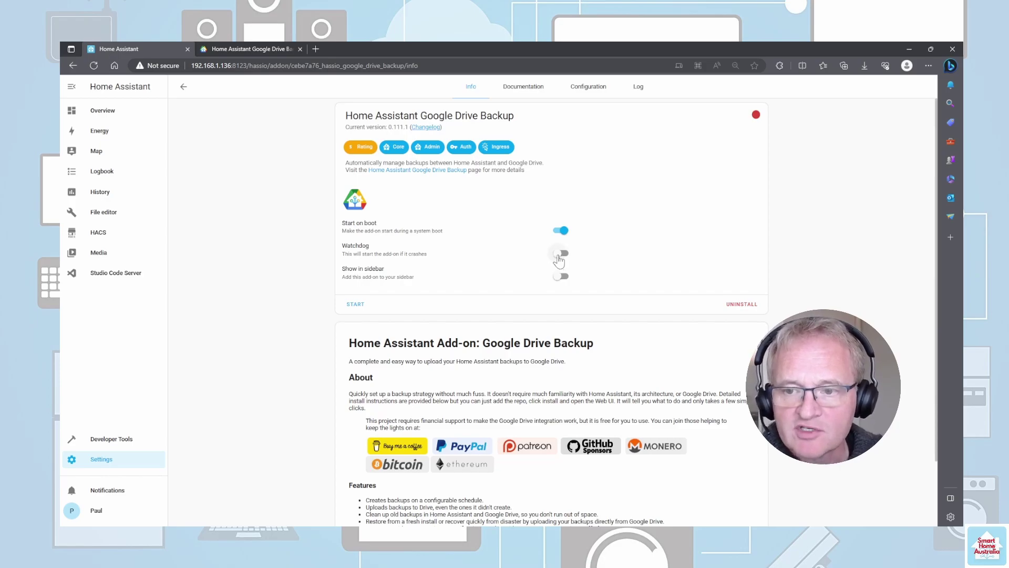
Turn on Watchdog and Show in sidebar, then review the add-on's configuration options.
left_click(559, 260)
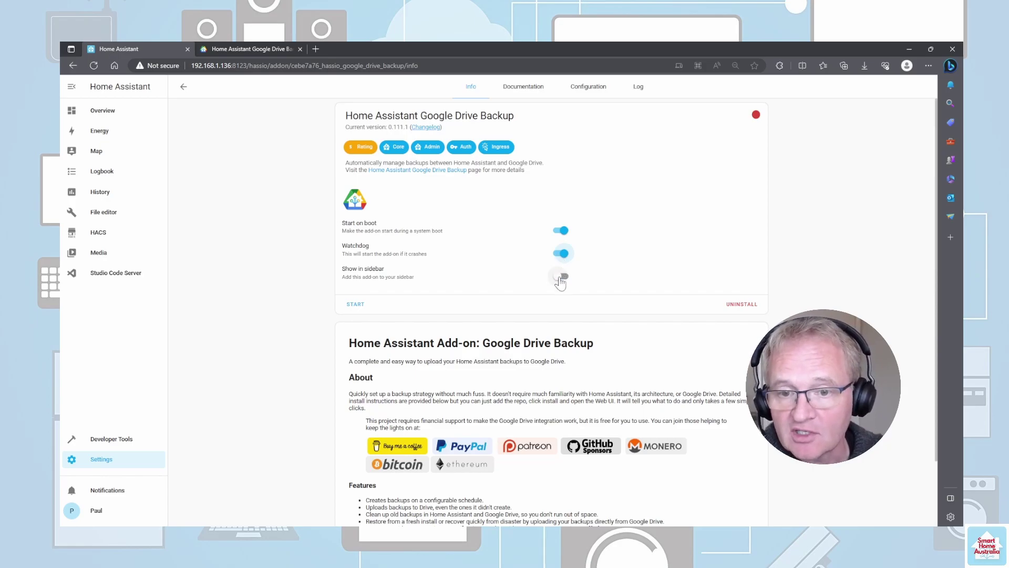
left_click(560, 279)
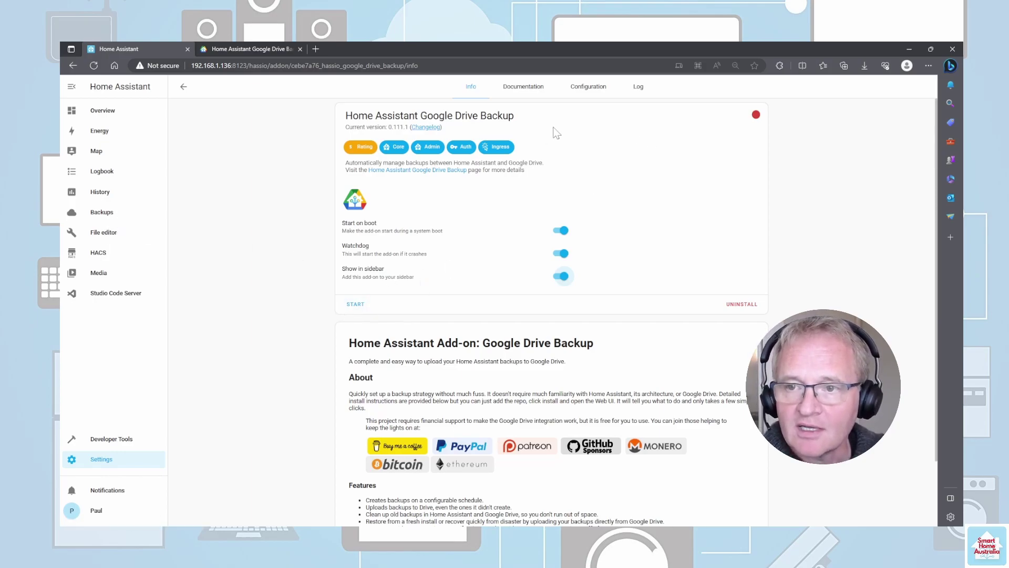
left_click(590, 90)
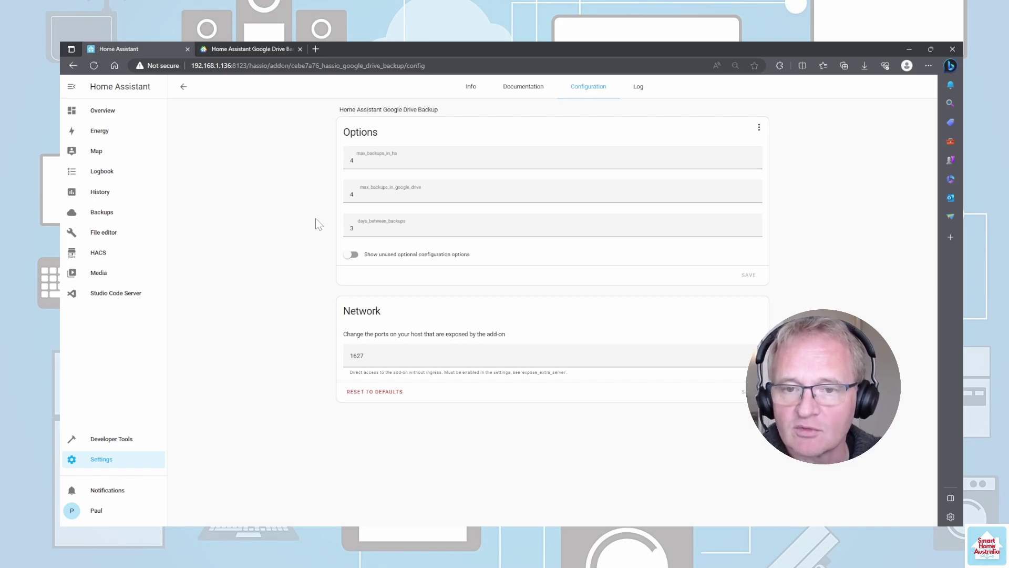
left_click(471, 88)
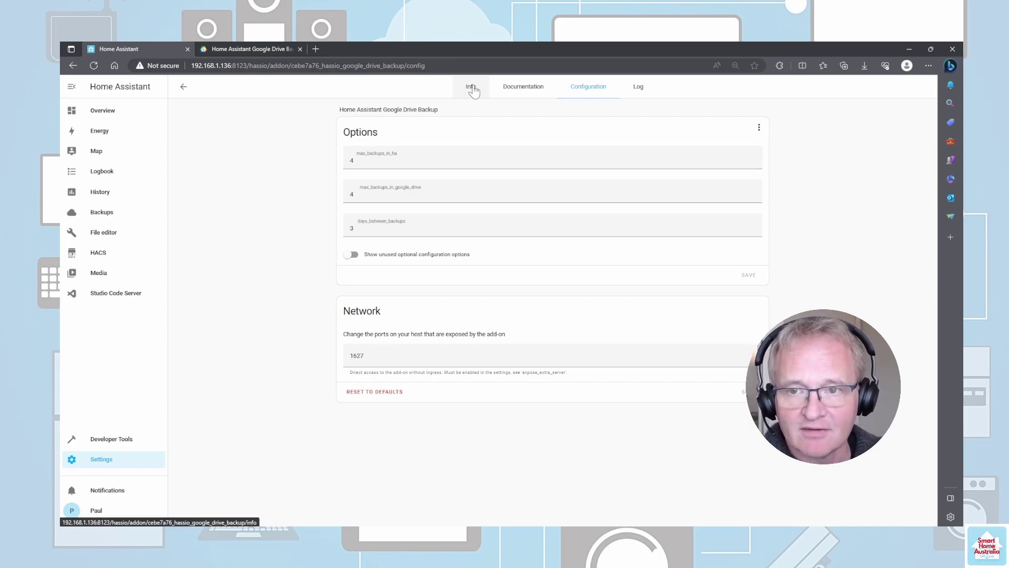
Start the Google Drive Backup add-on and open its web interface.
left_click(355, 305)
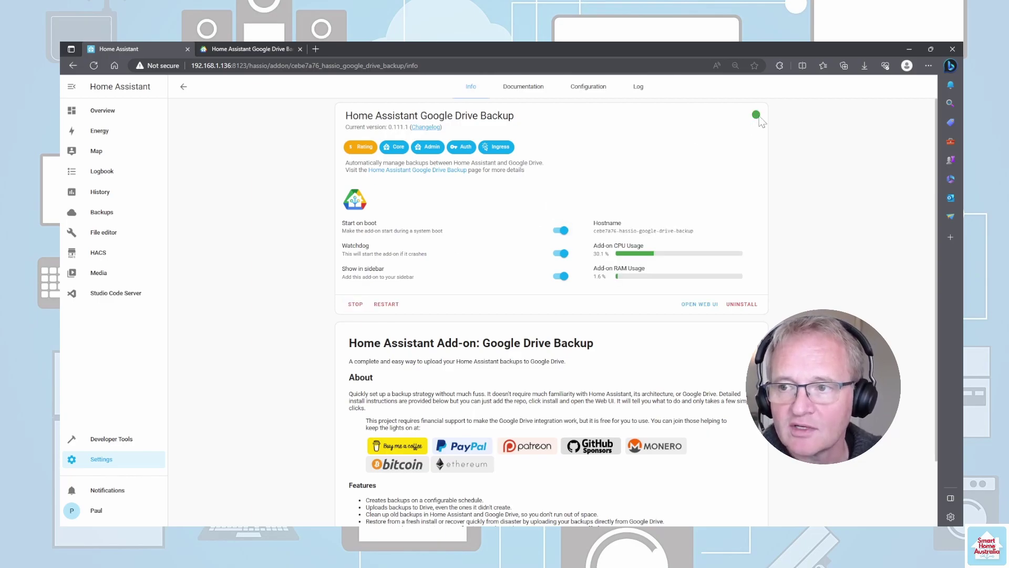
left_click(685, 306)
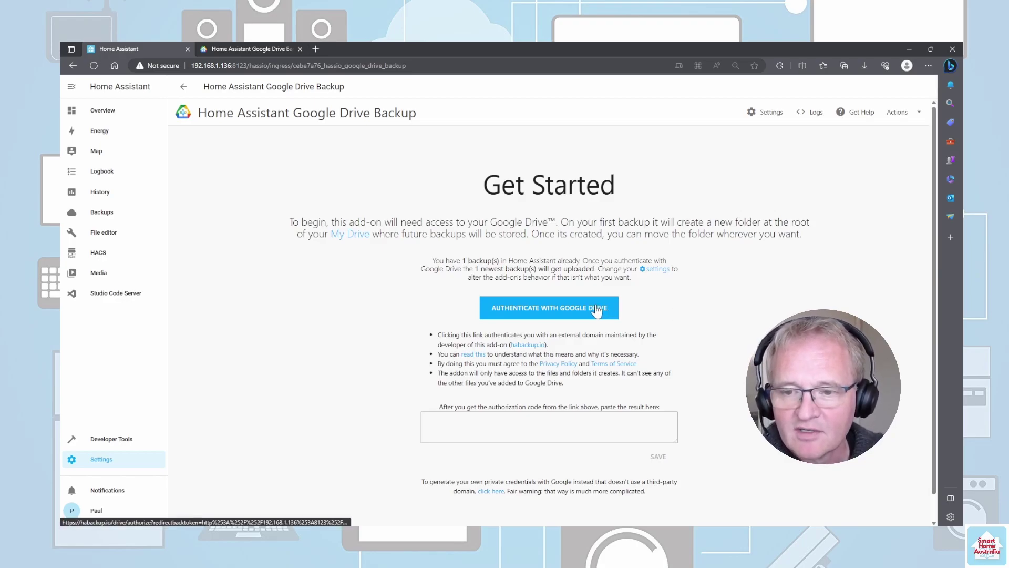
Authorize habackup.io for the Google account's Drive and copy the authorization string back to Home Assistant.
left_click(569, 311)
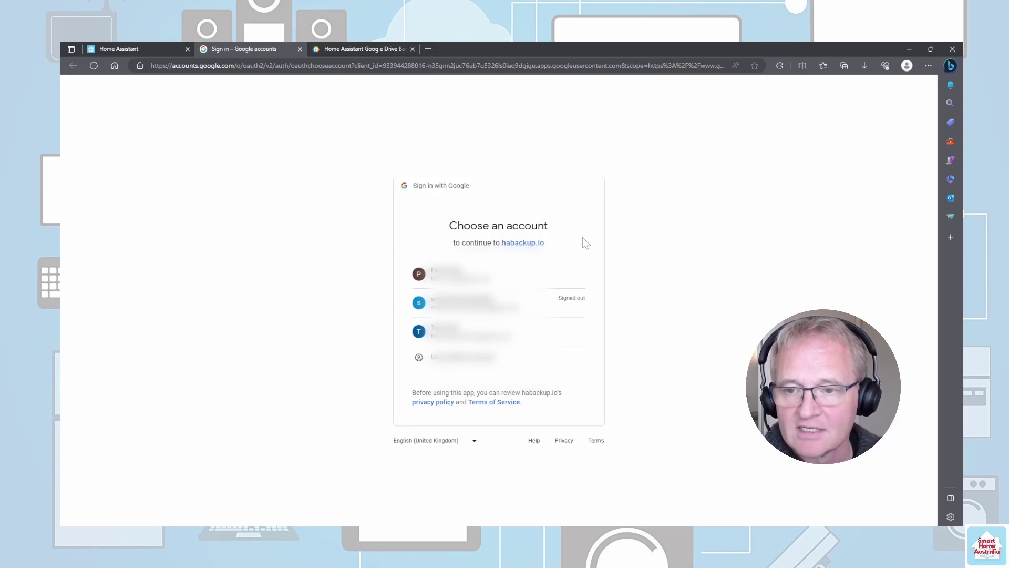
left_click(575, 274)
left_click(554, 415)
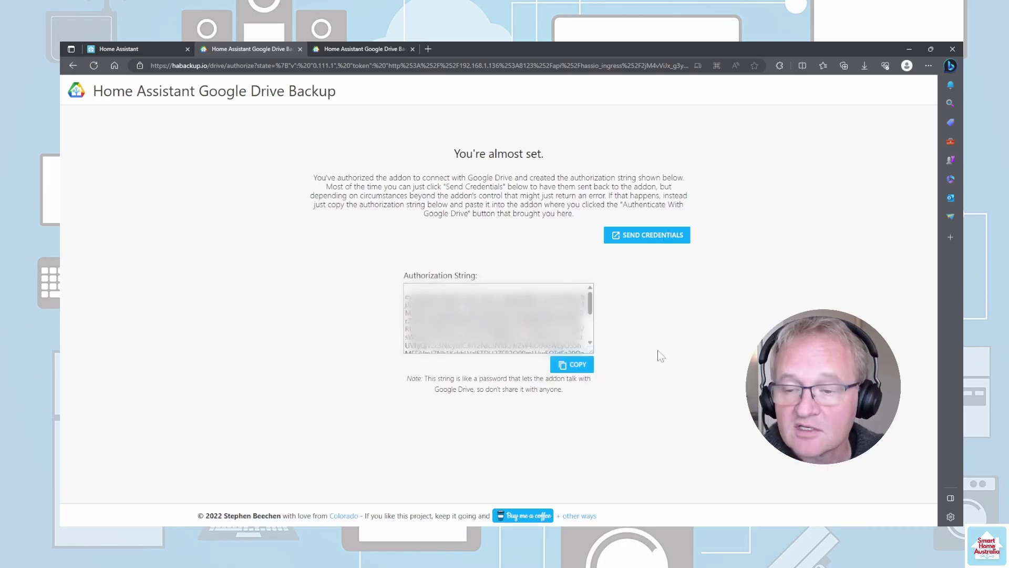
left_click(583, 370)
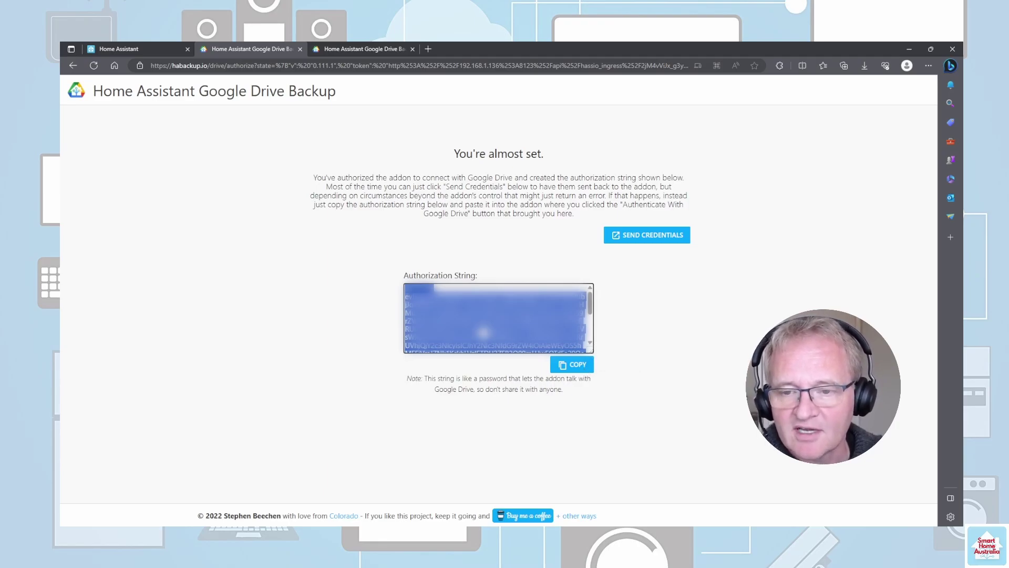
left_click(143, 48)
Paste the copied authorization code into the add-on's setup page and save it.
left_click(427, 426)
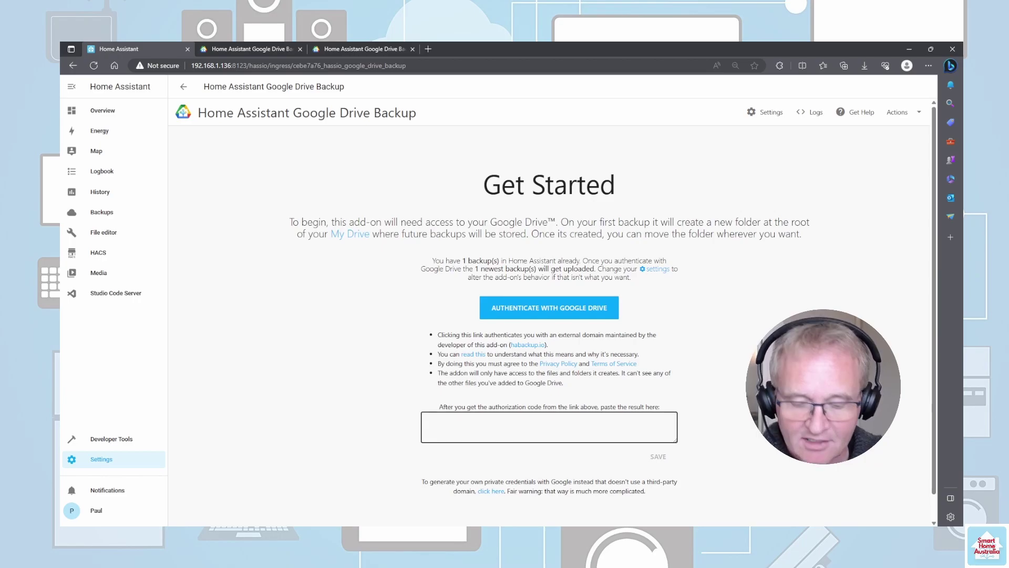
left_click(928, 65)
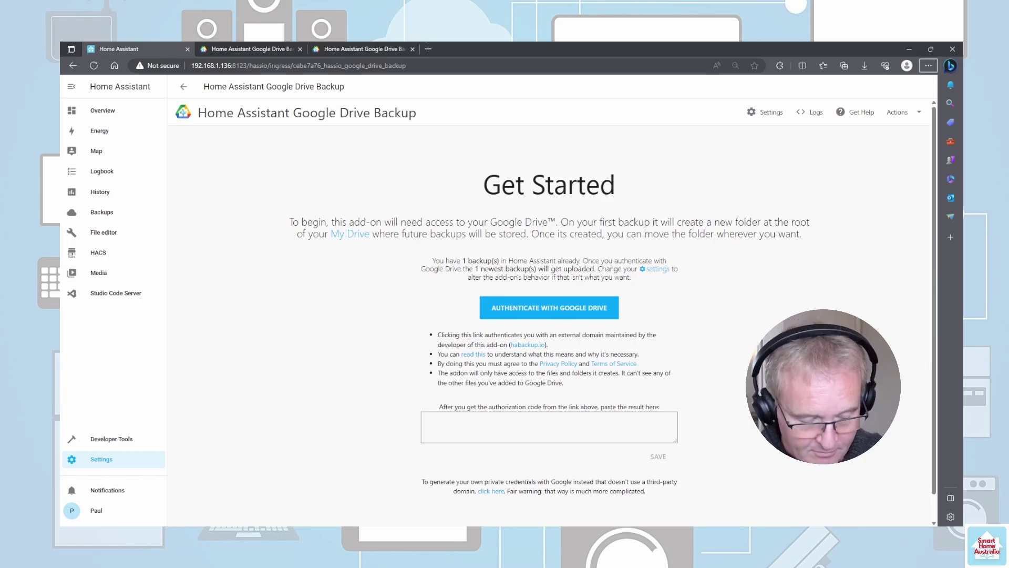
left_click(547, 429)
key("ctrl+v")
left_click(658, 458)
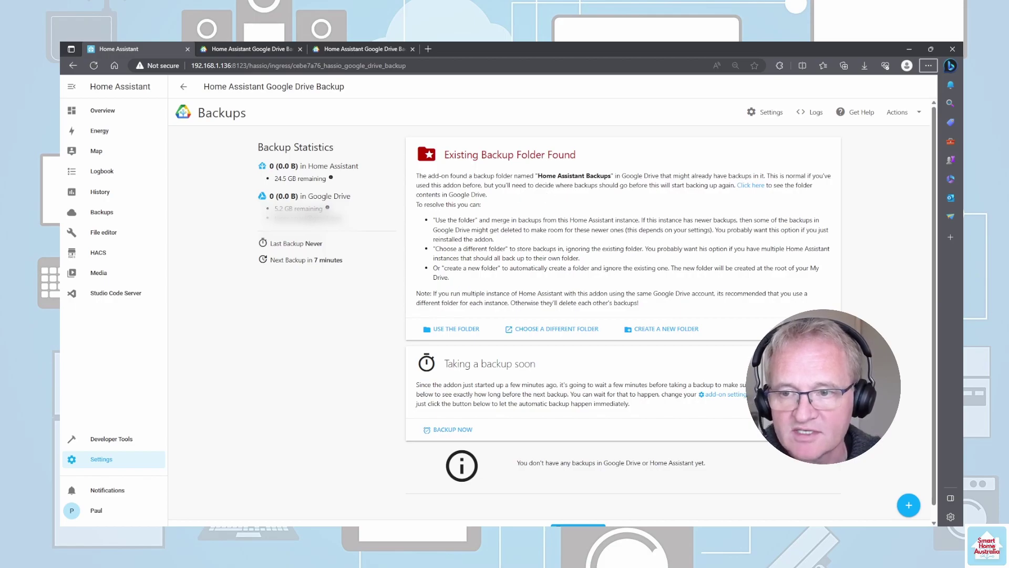
Keep the existing Google Drive backup folder and run a full backup now, declining error reports.
left_click(460, 331)
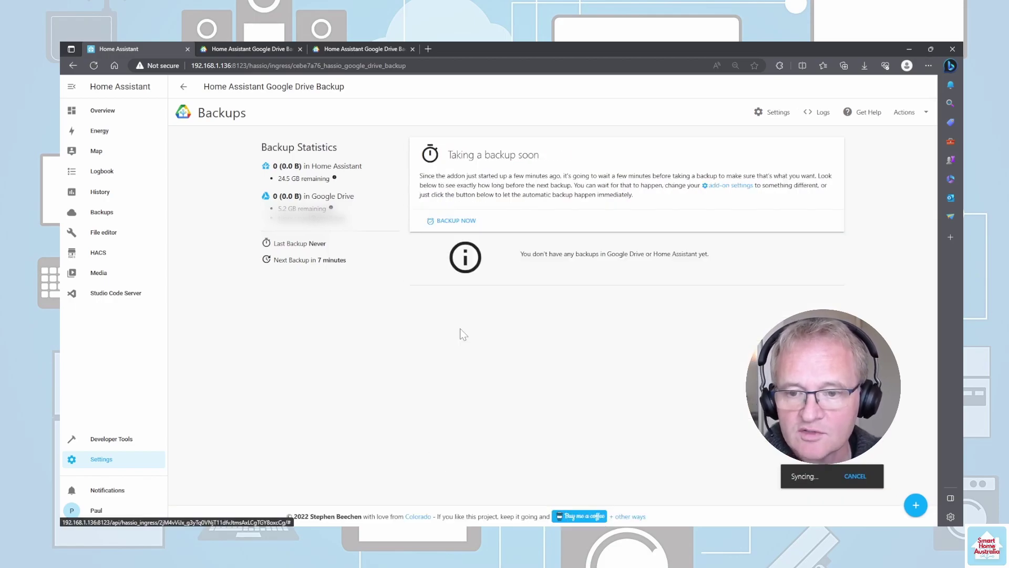
left_click(462, 221)
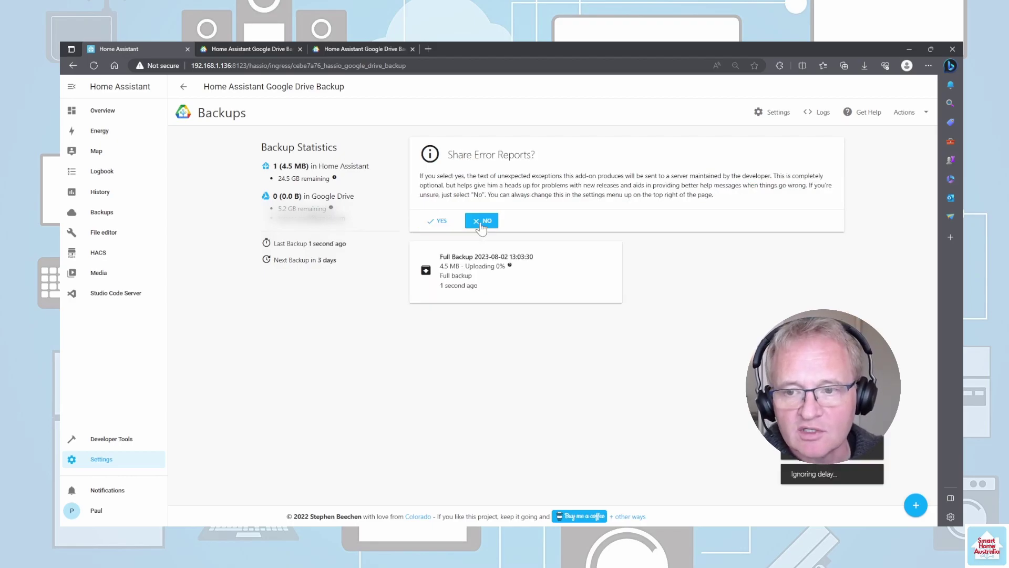
left_click(479, 221)
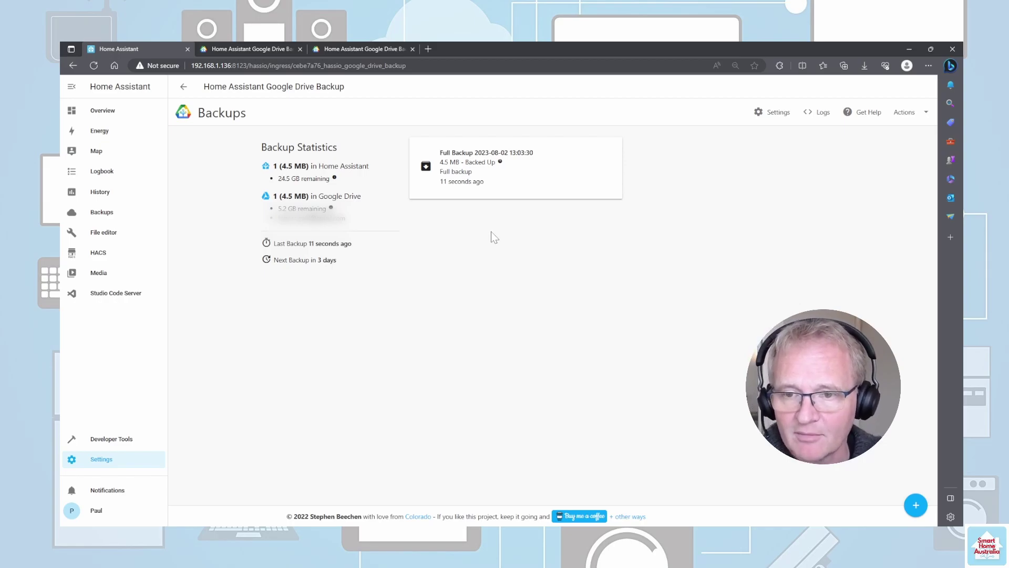
Add the github.com/thomasmauerer/hassio-addons repository to the Add-on Store's repository list.
key("alt+Left")
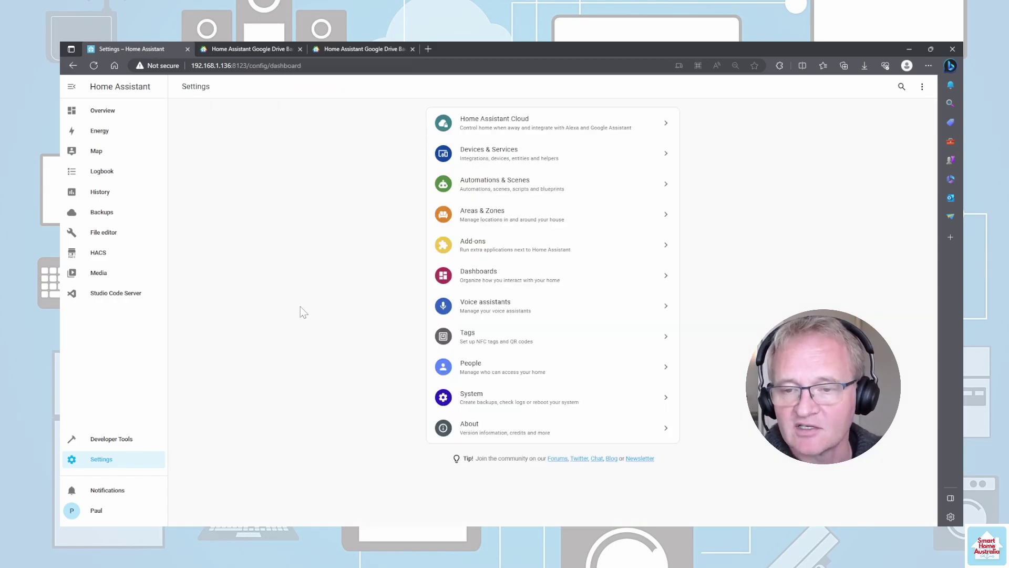
left_click(464, 256)
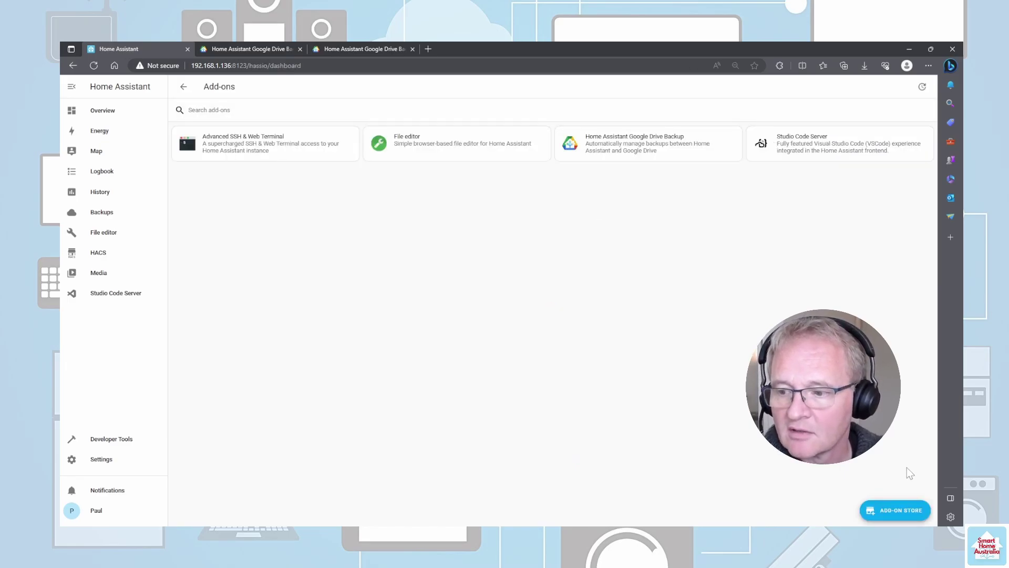
left_click(897, 517)
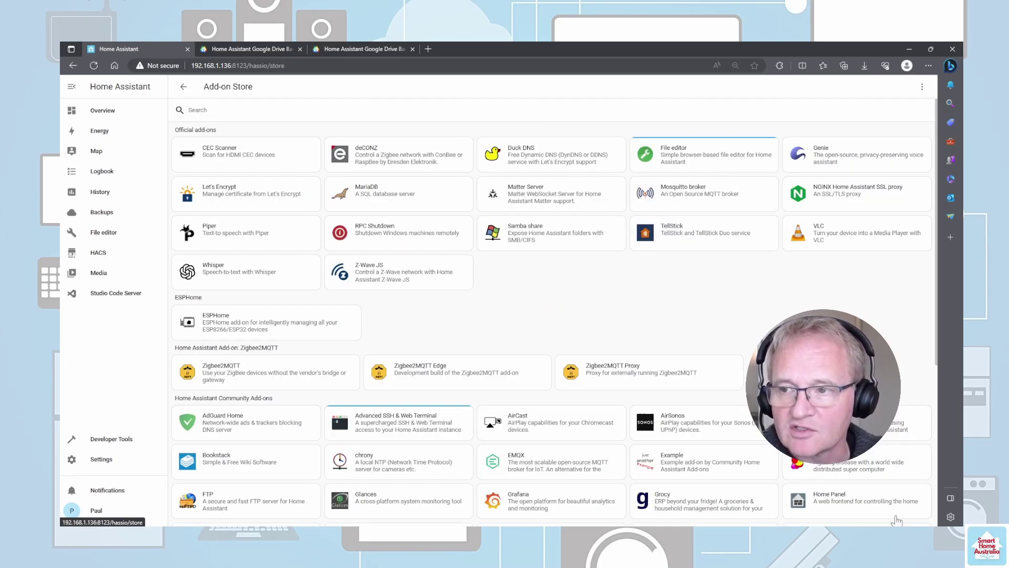
left_click(921, 88)
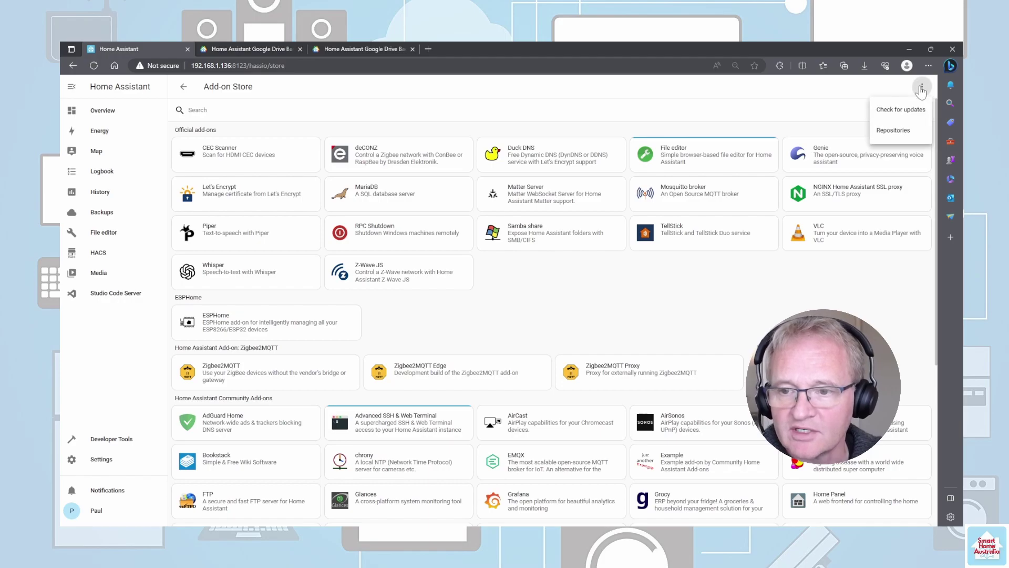
left_click(900, 131)
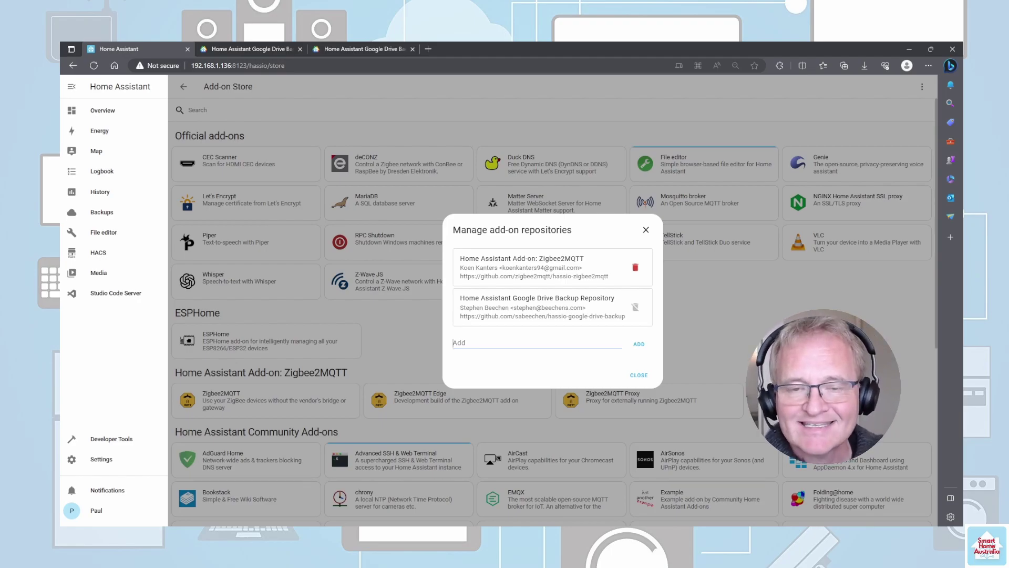
key("ctrl+v")
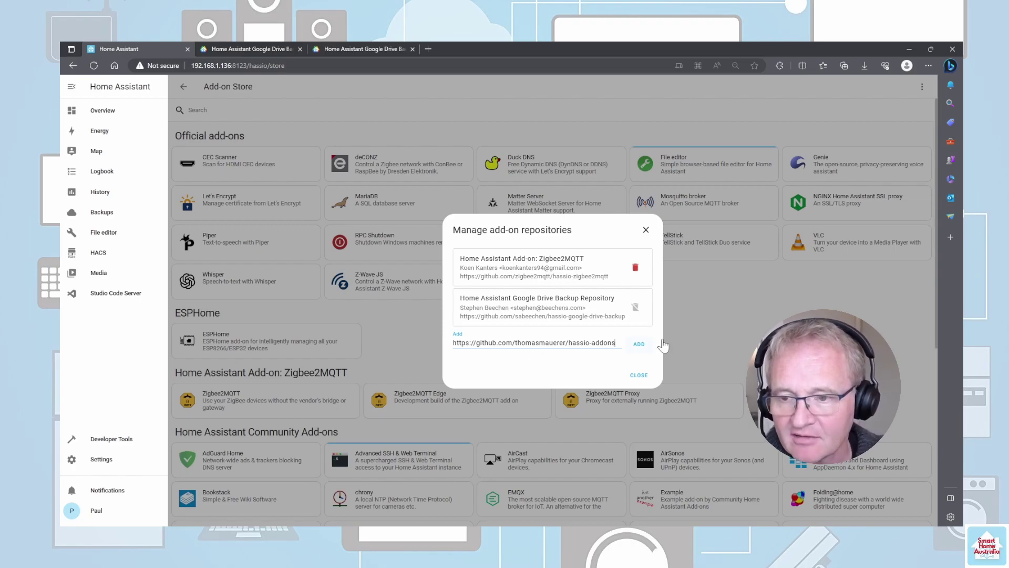
left_click(639, 344)
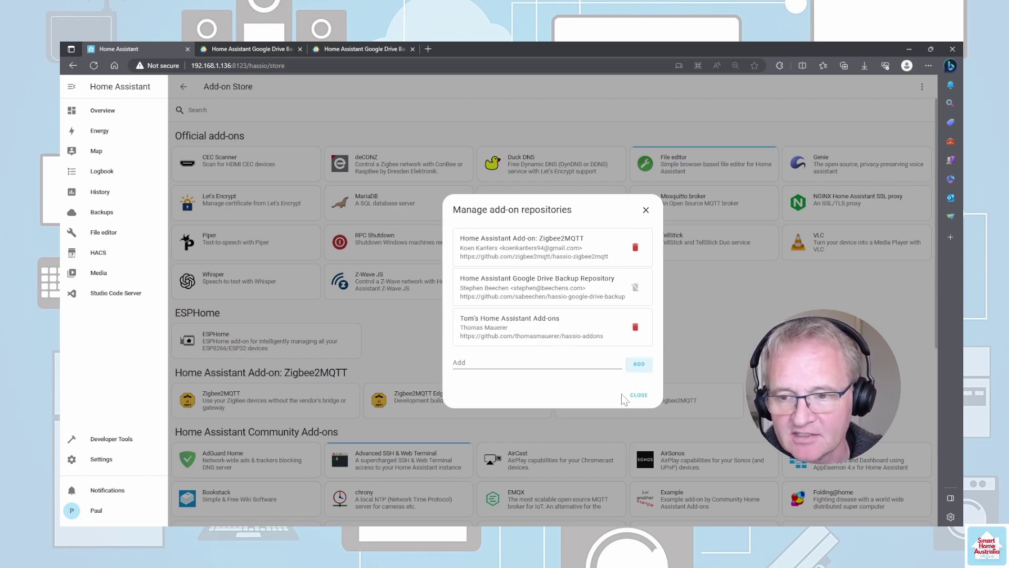
left_click(639, 395)
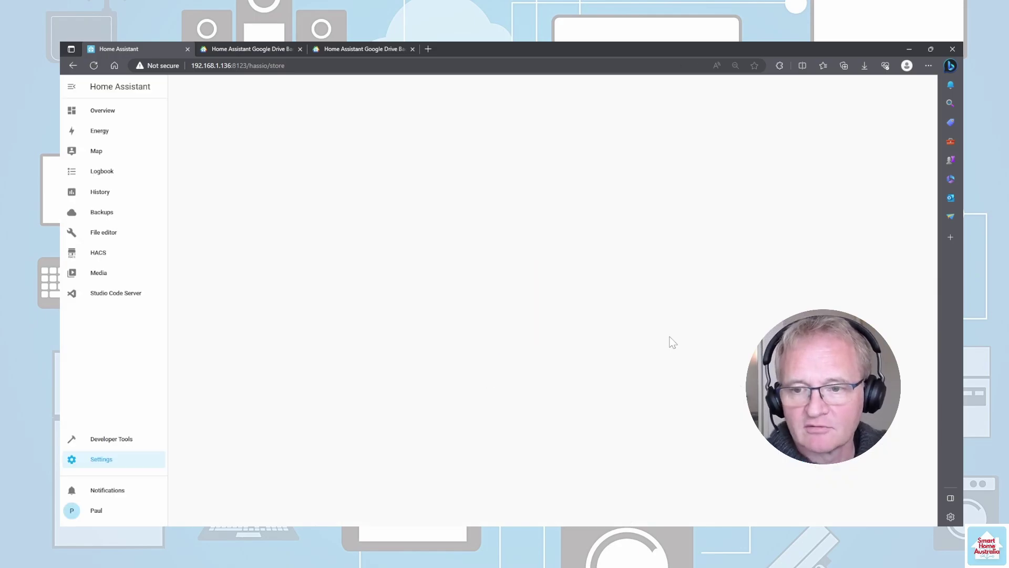
Install the Samba Backup add-on found by searching 'sam', enable Watchdog, and view its configuration.
left_click(200, 110)
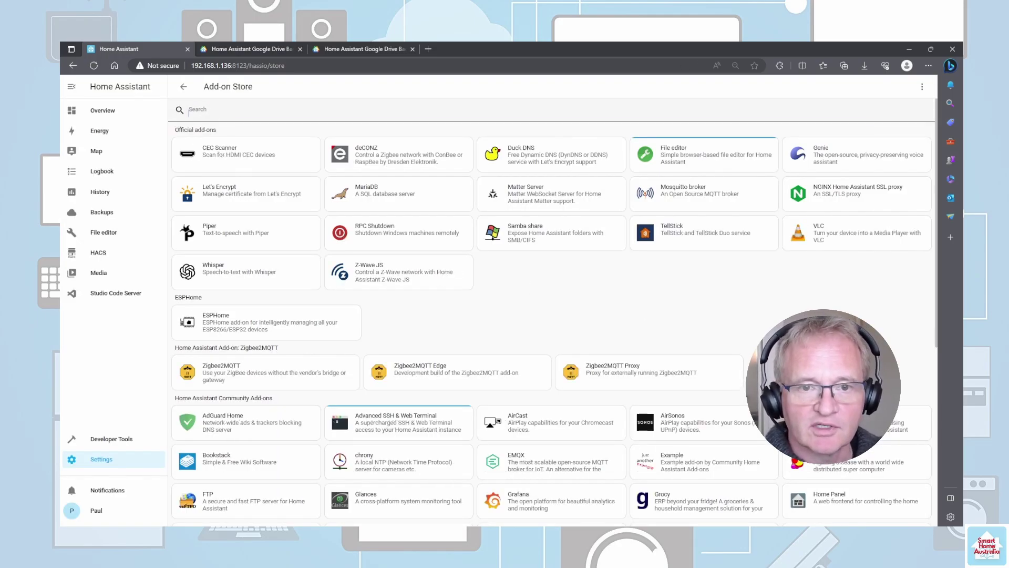
type("sam")
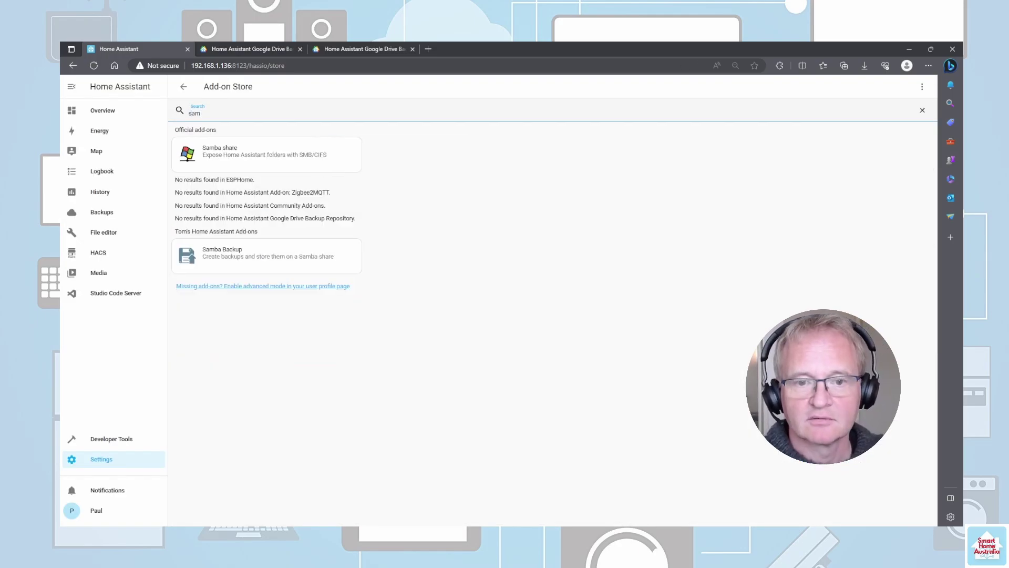
left_click(260, 251)
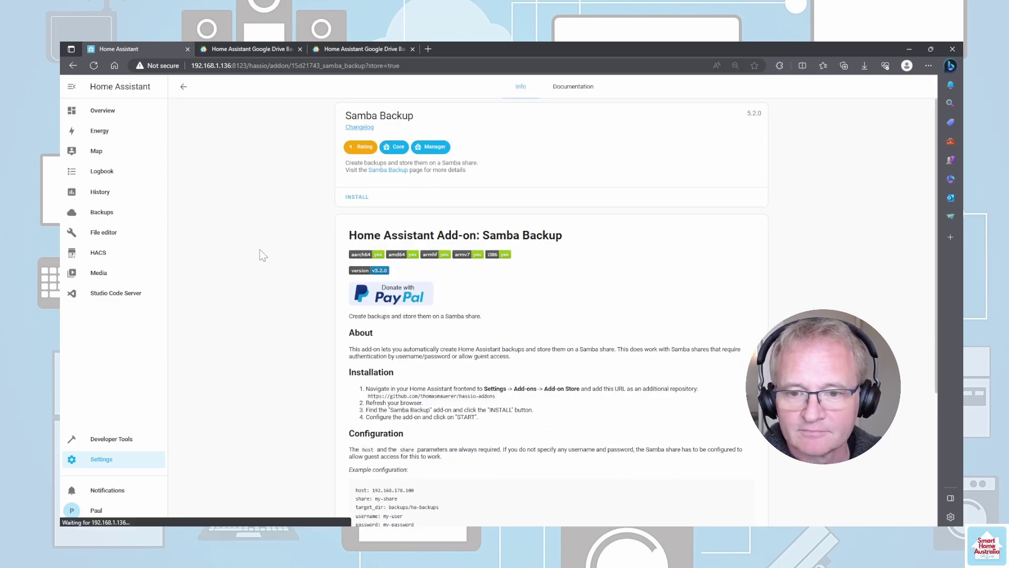
left_click(358, 198)
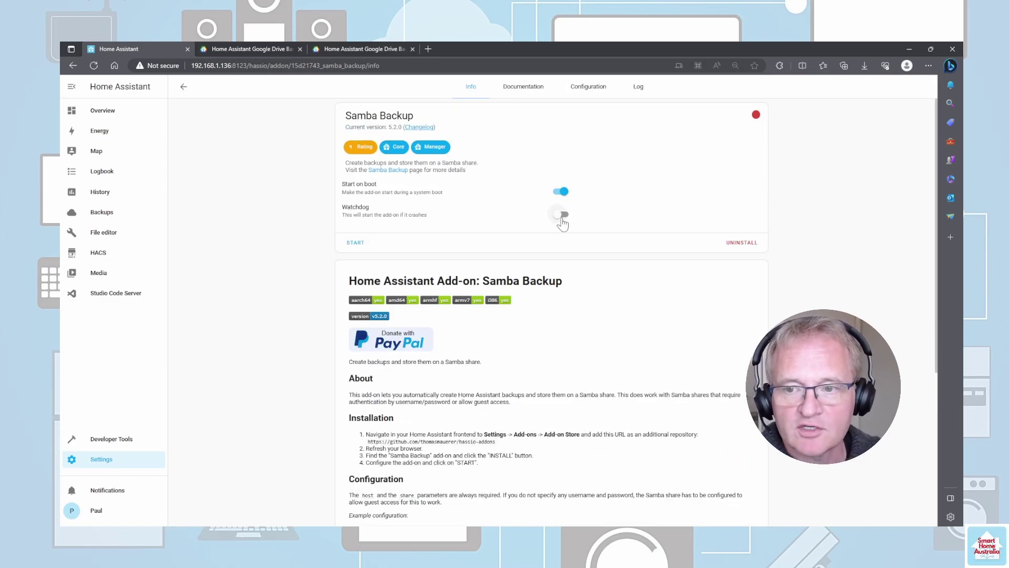
left_click(561, 214)
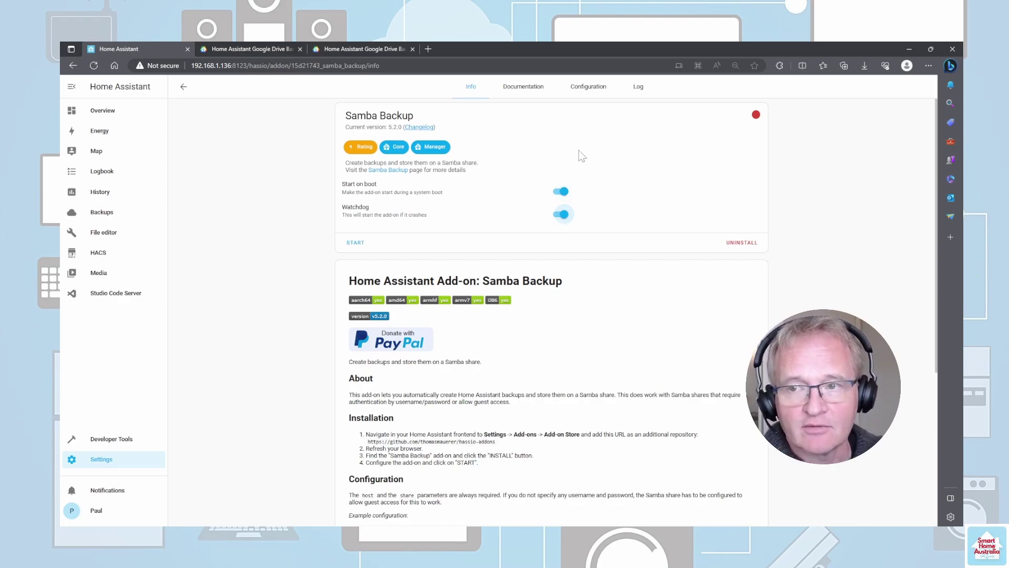
left_click(588, 90)
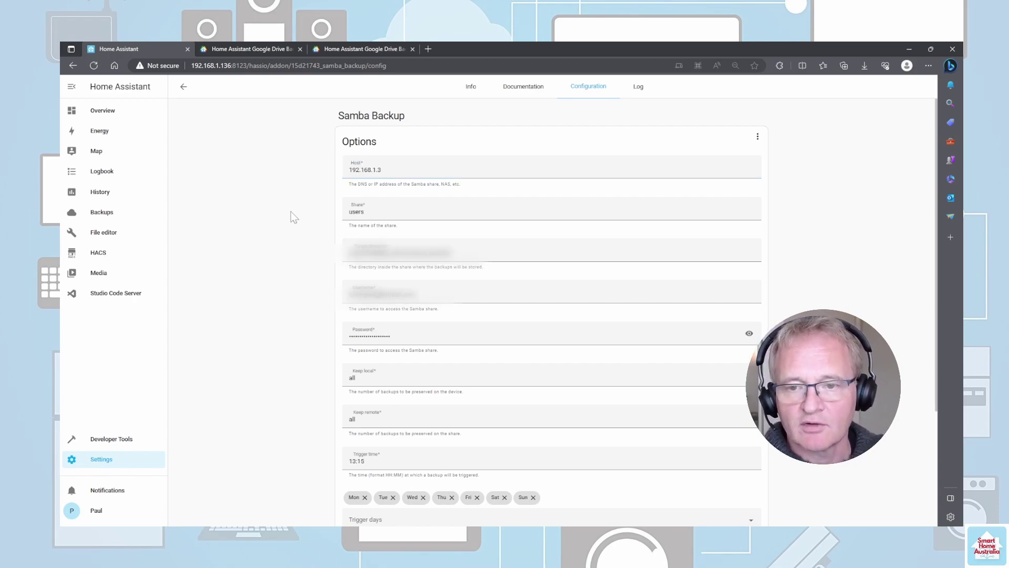
Start Samba Backup, confirm a successful start in its log, then view the empty HASS_BACKUP folder.
left_click(472, 90)
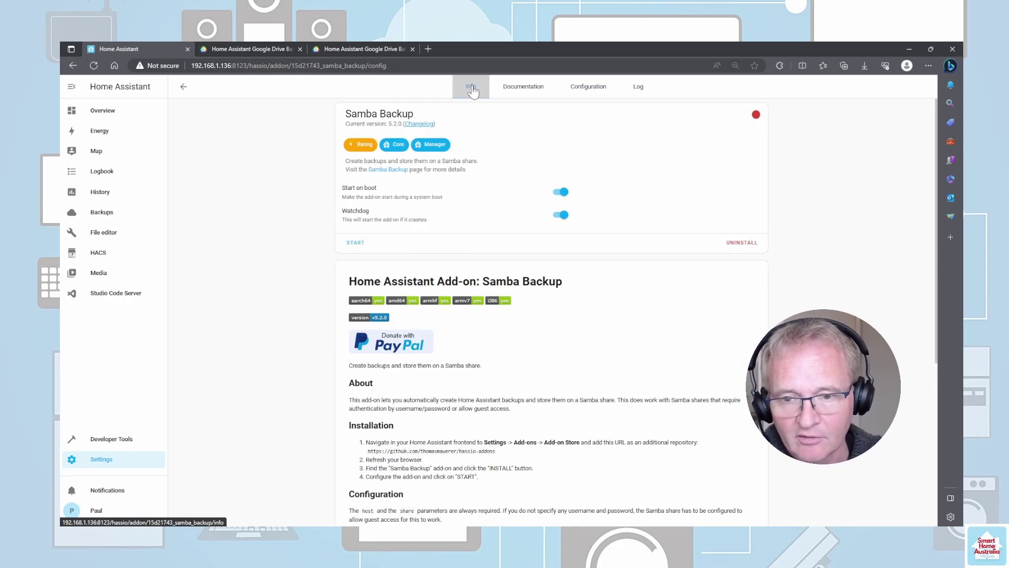
left_click(354, 241)
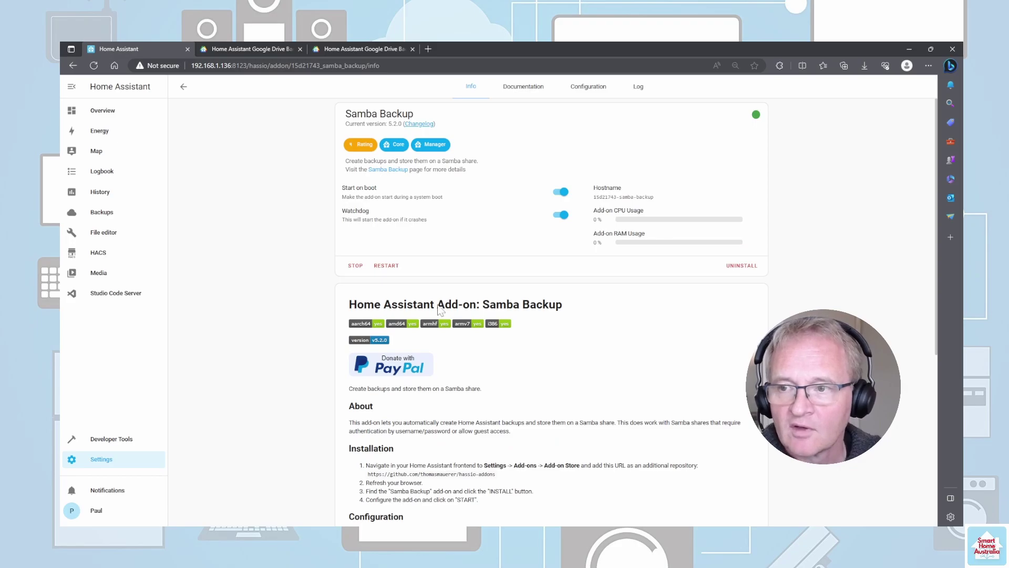
mouse_move(758, 117)
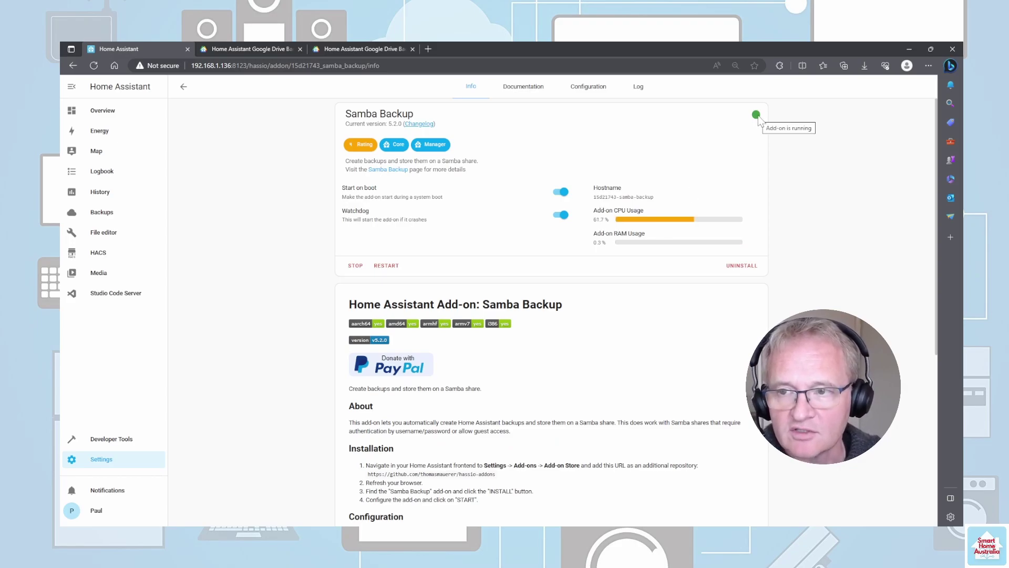
left_click(641, 89)
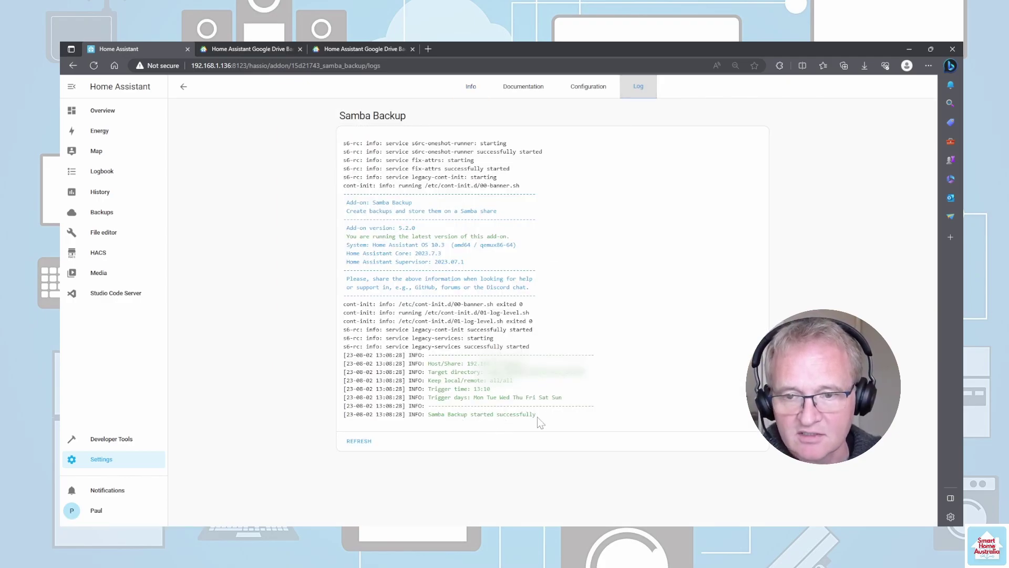
key("alt+Tab")
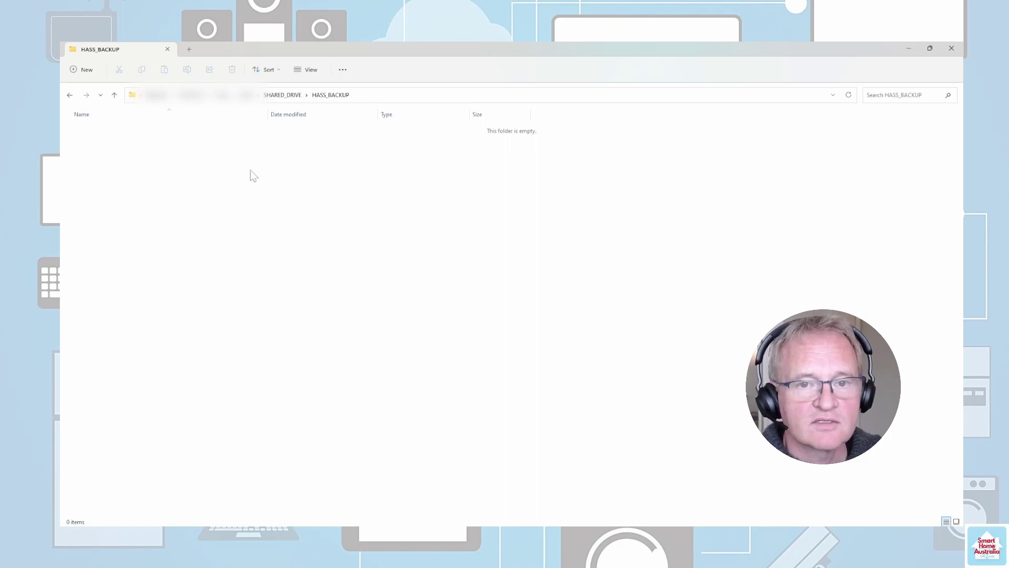